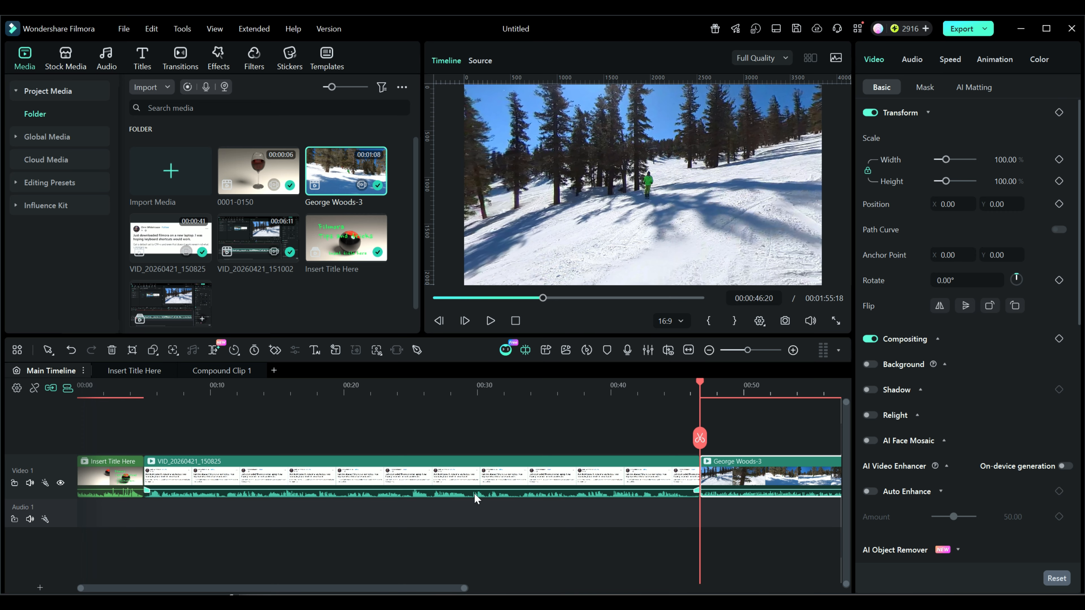
{"action": "left_click", "coordinate": [368, 589]}
{"action": "left_click_drag", "start_coordinate": [369, 590], "coordinate": [448, 593]}
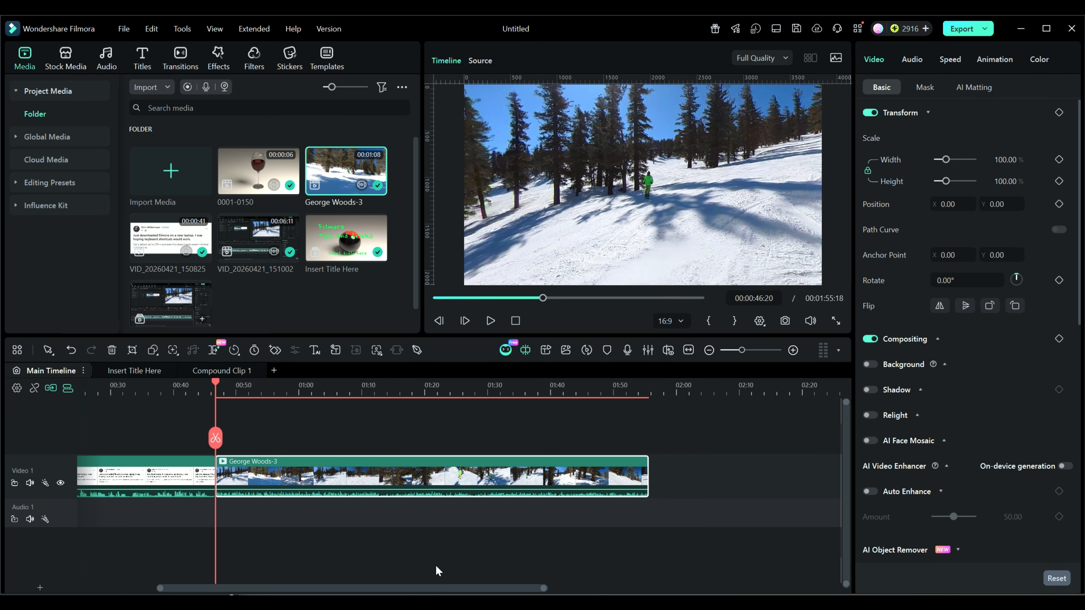
{"action": "left_click_drag", "start_coordinate": [216, 387], "coordinate": [379, 391]}
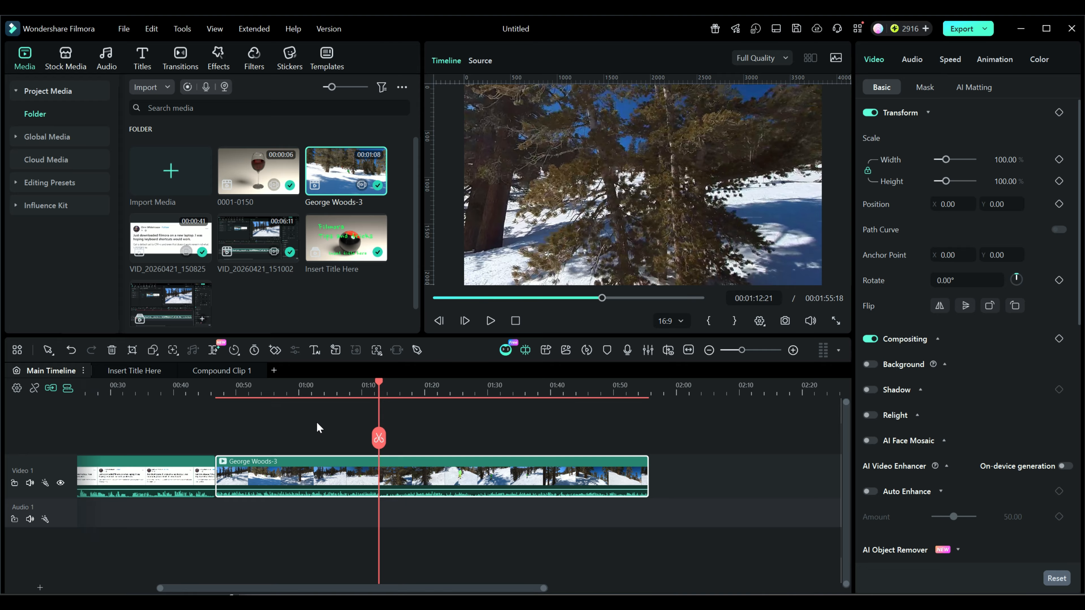
Open the keyboard shortcut settings and examine the Edit shortcuts and the available shortcut presets
{"action": "left_click", "coordinate": [124, 31]}
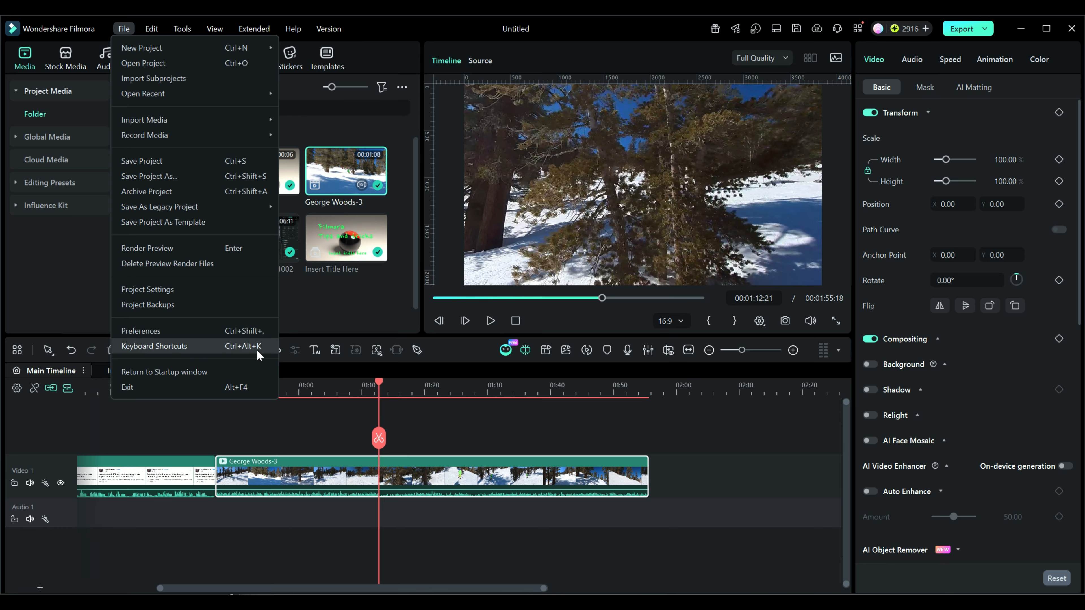
{"action": "left_click", "coordinate": [170, 347]}
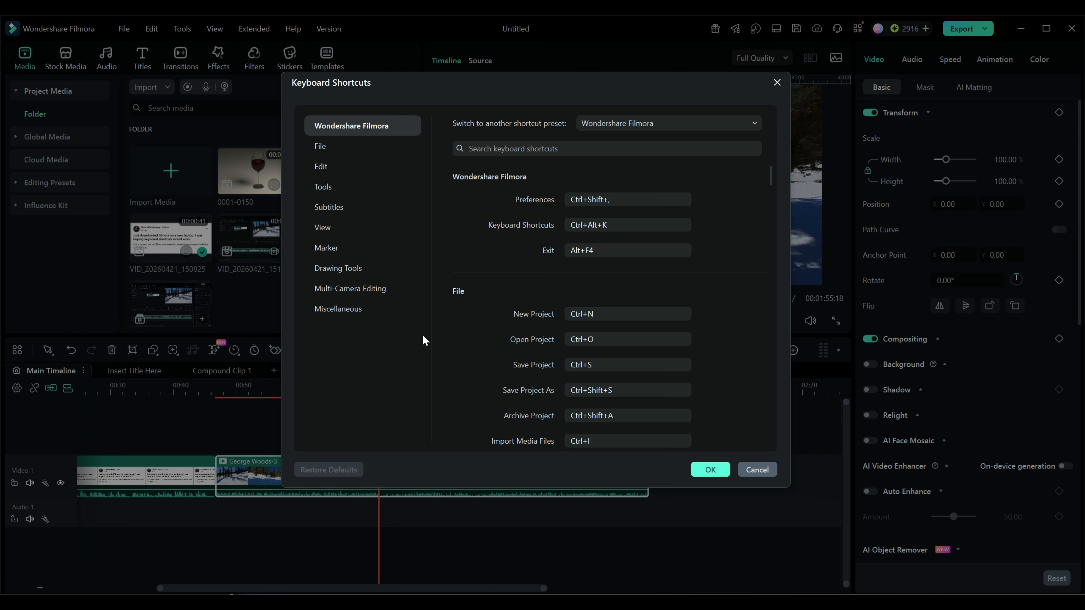
{"action": "left_click", "coordinate": [323, 167]}
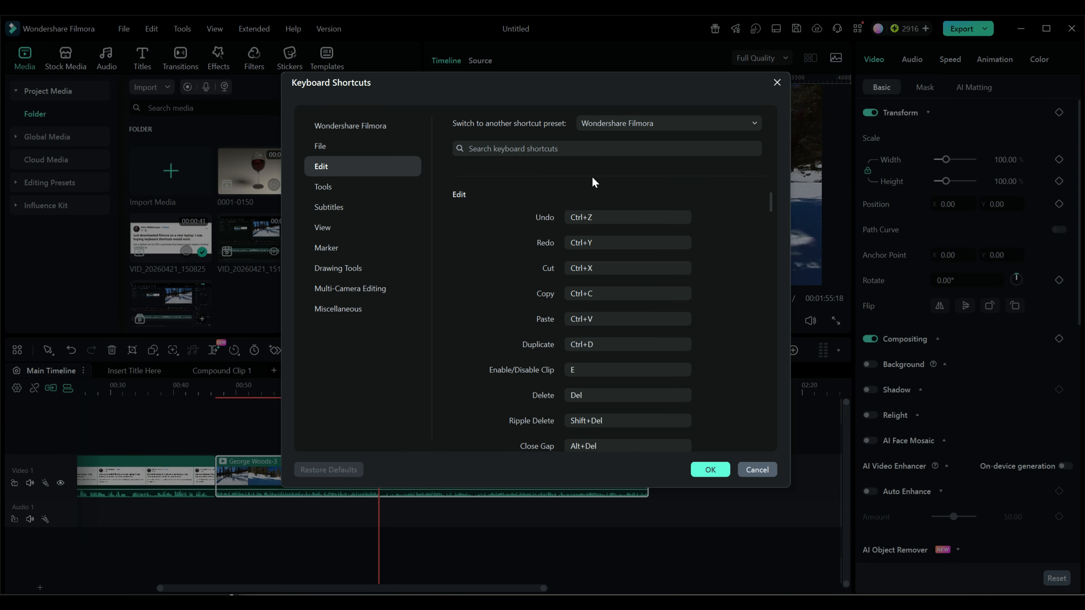
{"action": "left_click", "coordinate": [690, 123]}
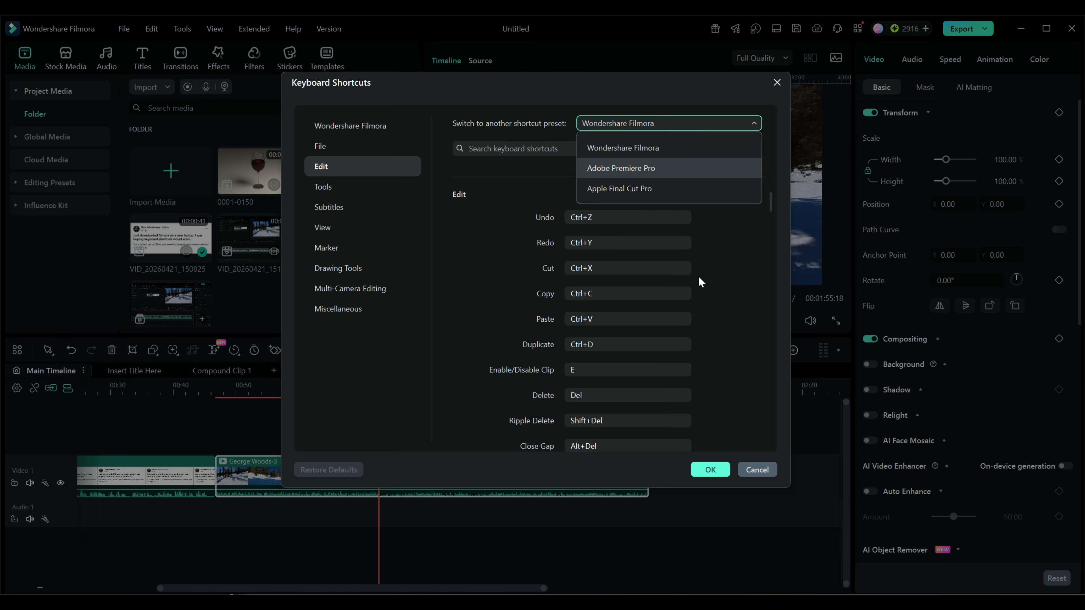
{"action": "left_click", "coordinate": [739, 284]}
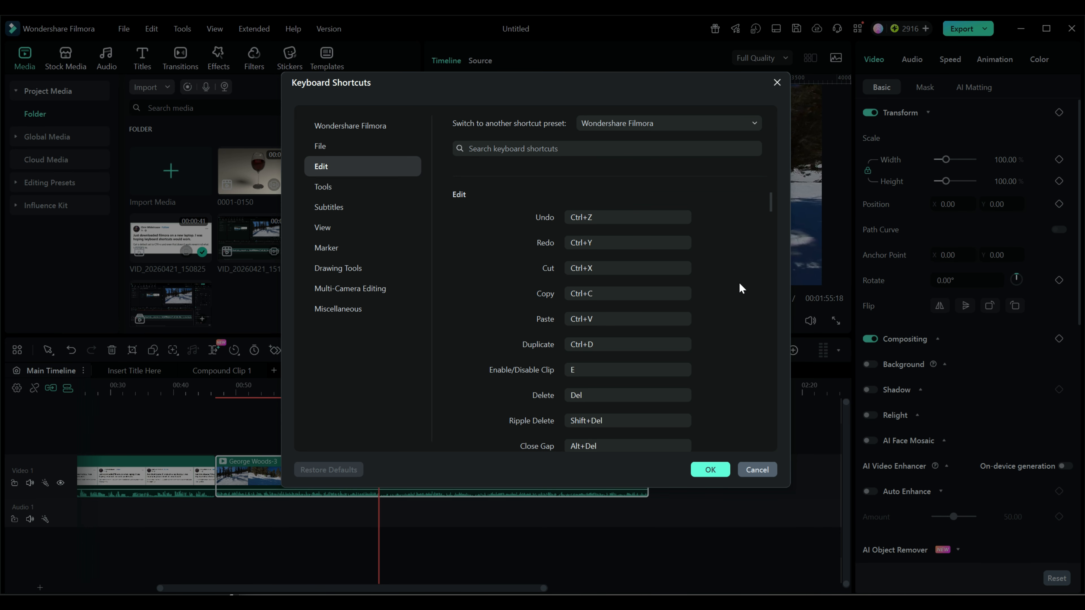
Check the key combination assigned to the Cut command and leave the shortcut settings without saving
{"action": "left_click", "coordinate": [577, 268]}
{"action": "left_click", "coordinate": [606, 270]}
{"action": "key", "text": "ctrl+x"}
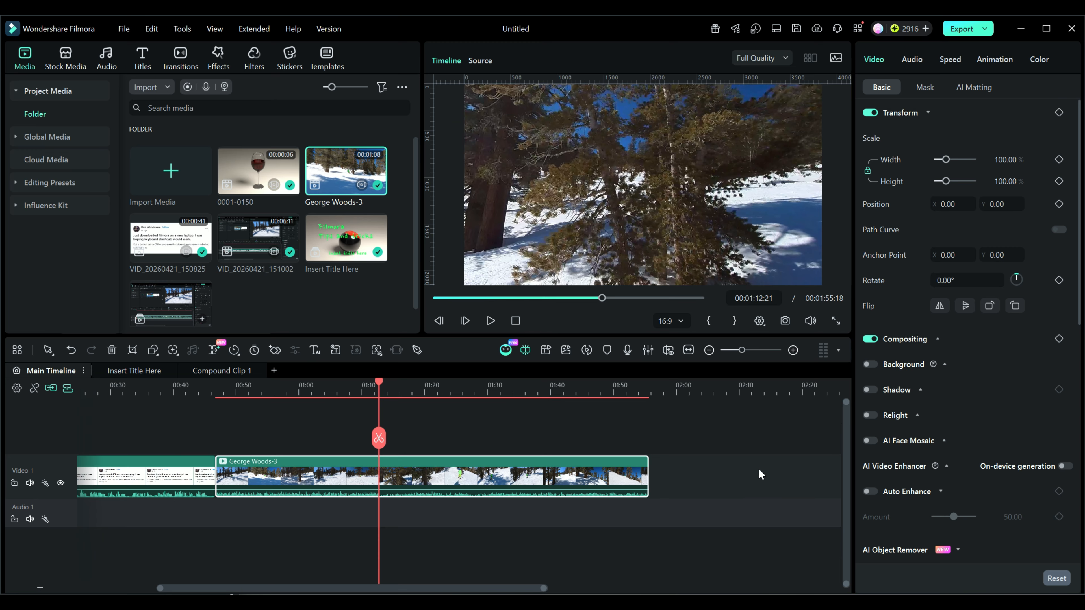
{"action": "left_click", "coordinate": [758, 469]}
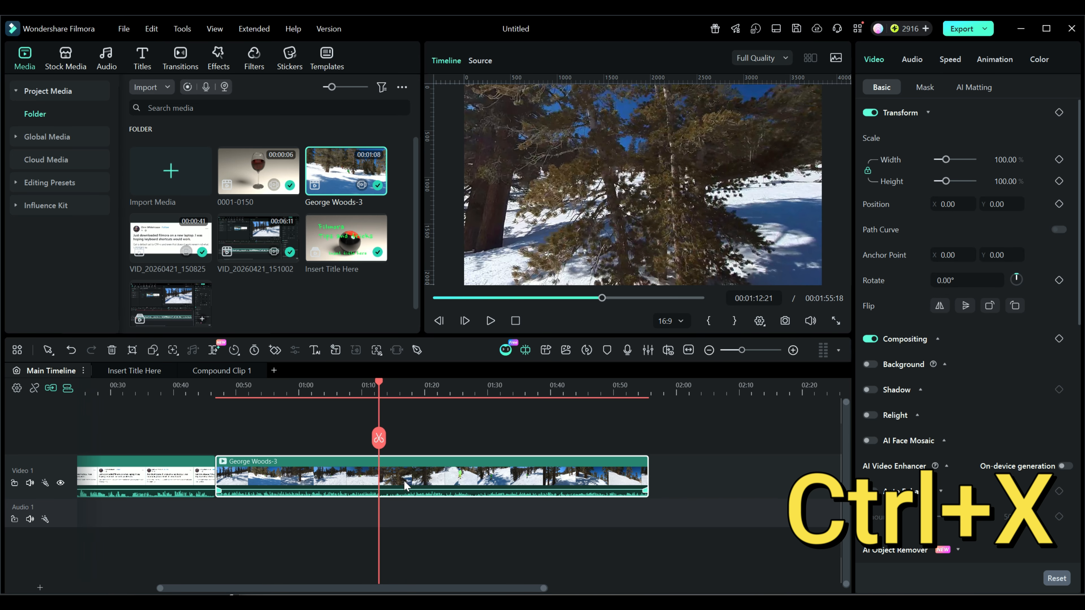
{"action": "key", "text": "ctrl+x"}
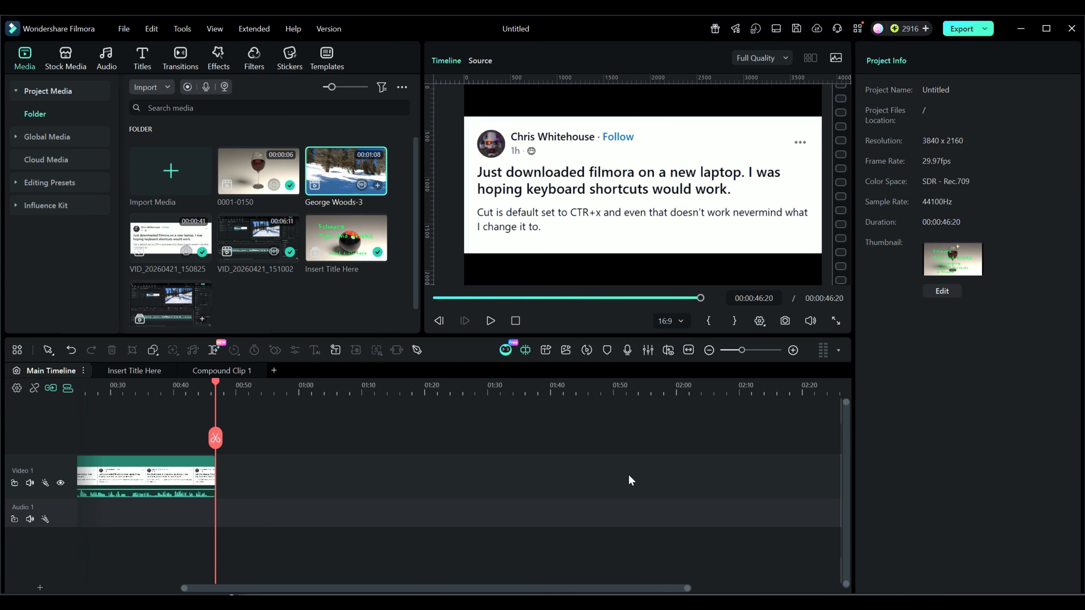
{"action": "key", "text": "ctrl+z"}
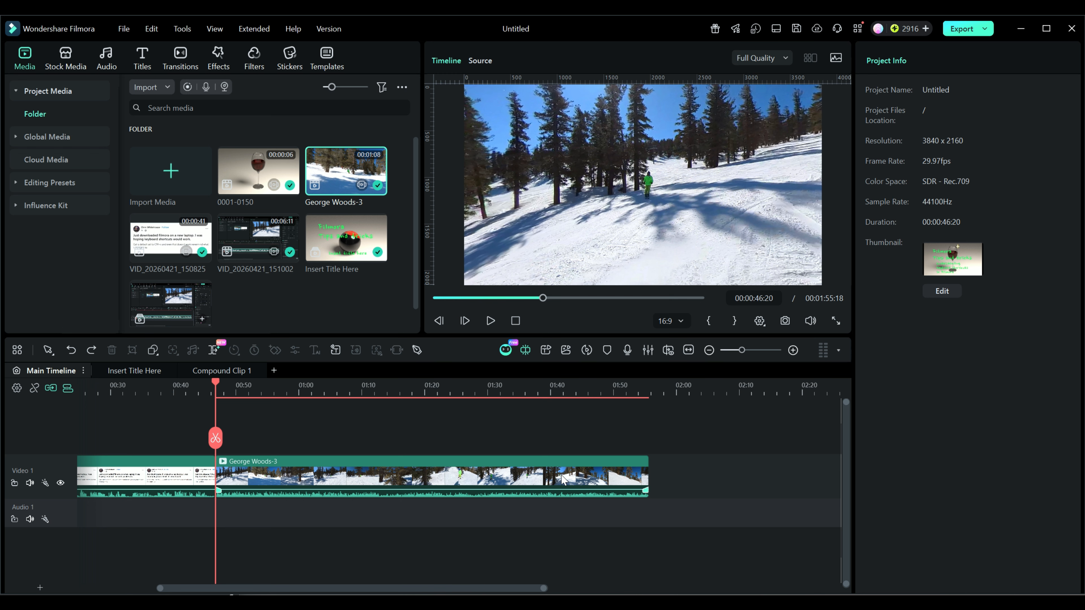
{"action": "left_click_drag", "start_coordinate": [215, 382], "coordinate": [423, 400]}
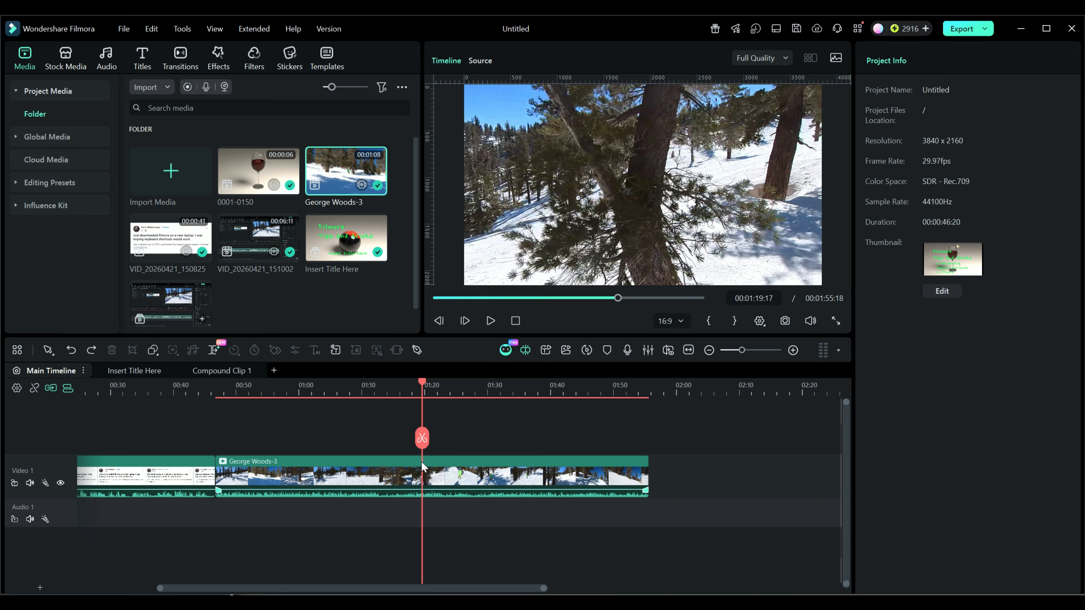
{"action": "left_click", "coordinate": [421, 438]}
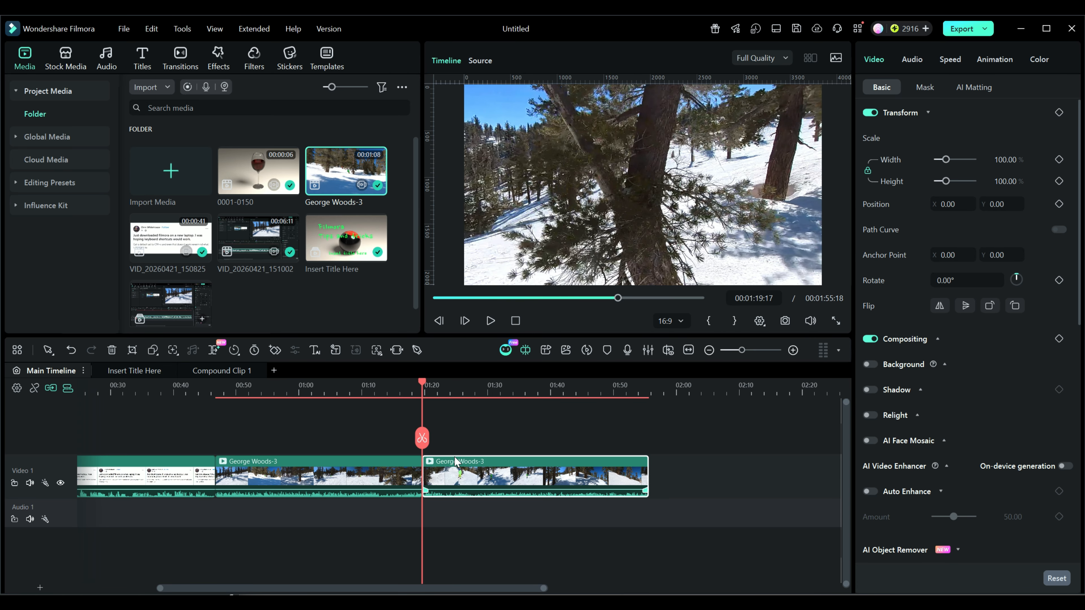
{"action": "key", "text": "ctrl+z"}
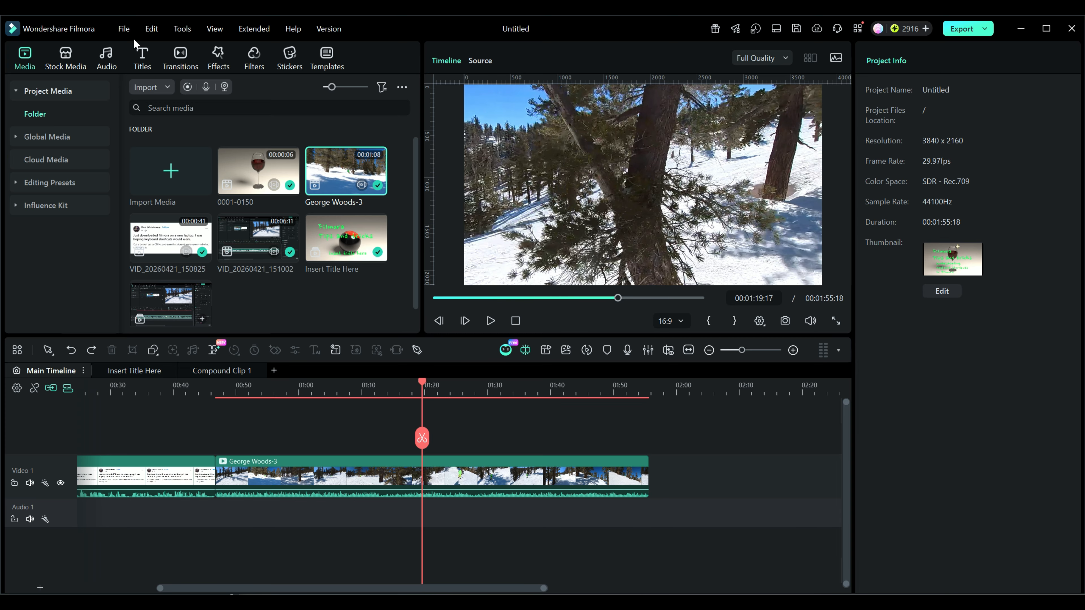
Look up the key combination assigned to the Split command among the Tools shortcuts, leaving the settings without saving
{"action": "left_click", "coordinate": [124, 29]}
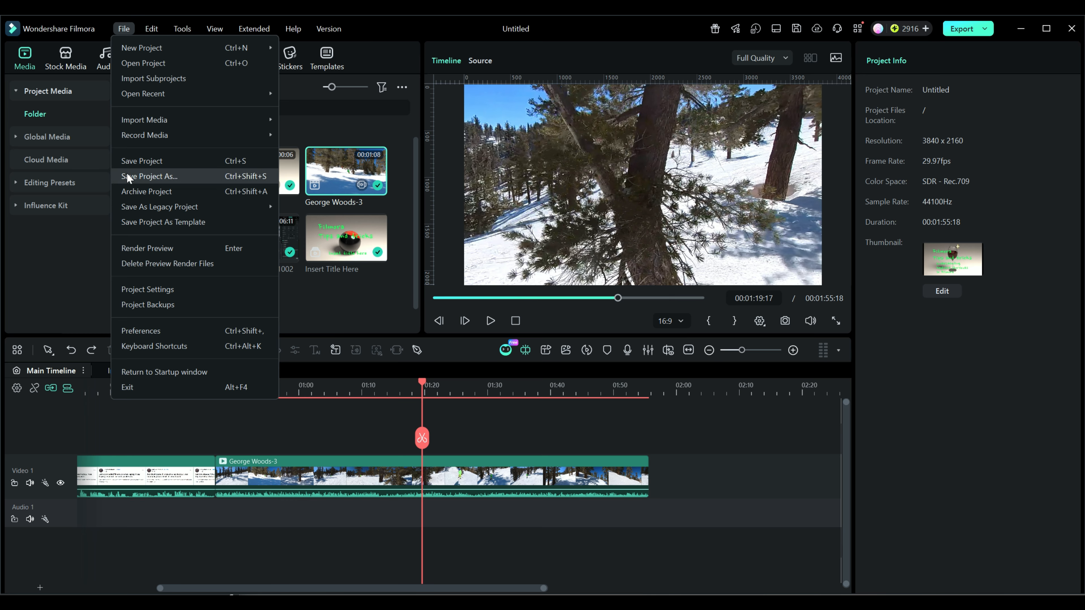
{"action": "left_click", "coordinate": [144, 347]}
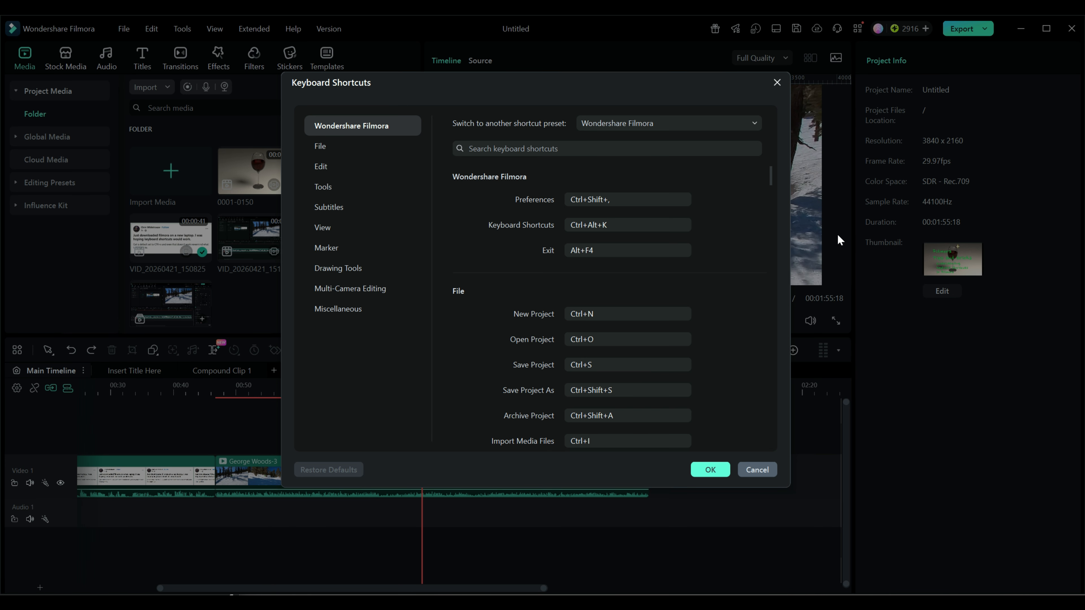
{"action": "left_click", "coordinate": [329, 186]}
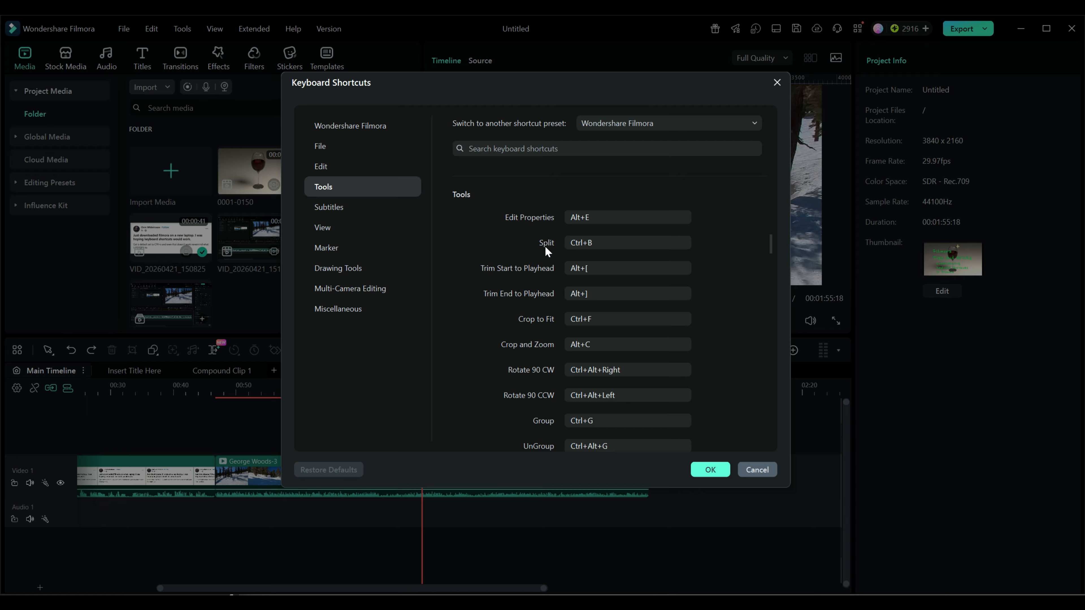
{"action": "left_click", "coordinate": [589, 244]}
{"action": "left_click", "coordinate": [754, 469]}
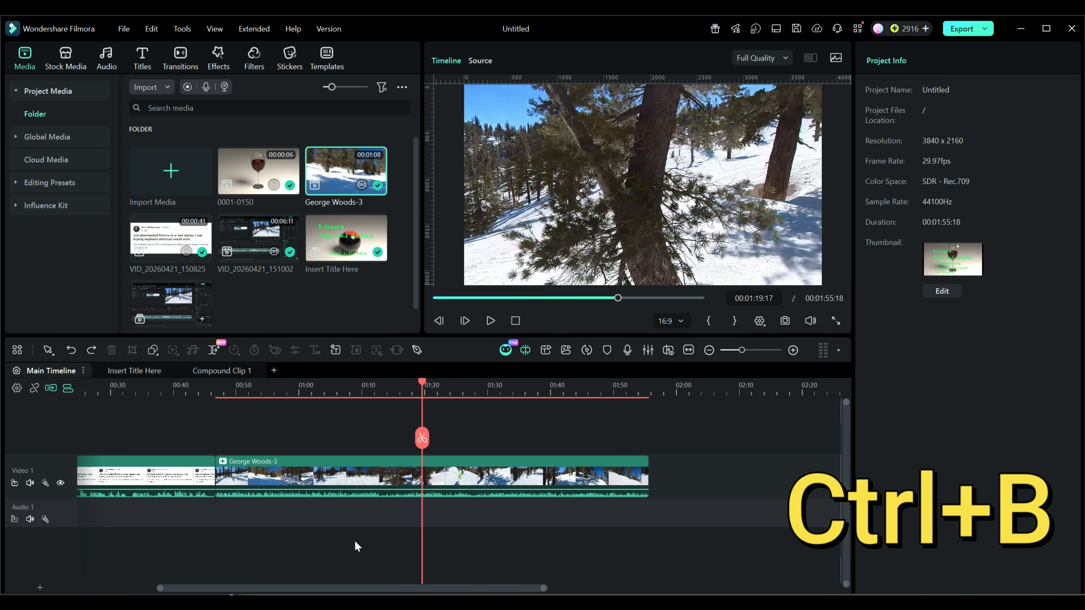
{"action": "key", "text": "ctrl+b"}
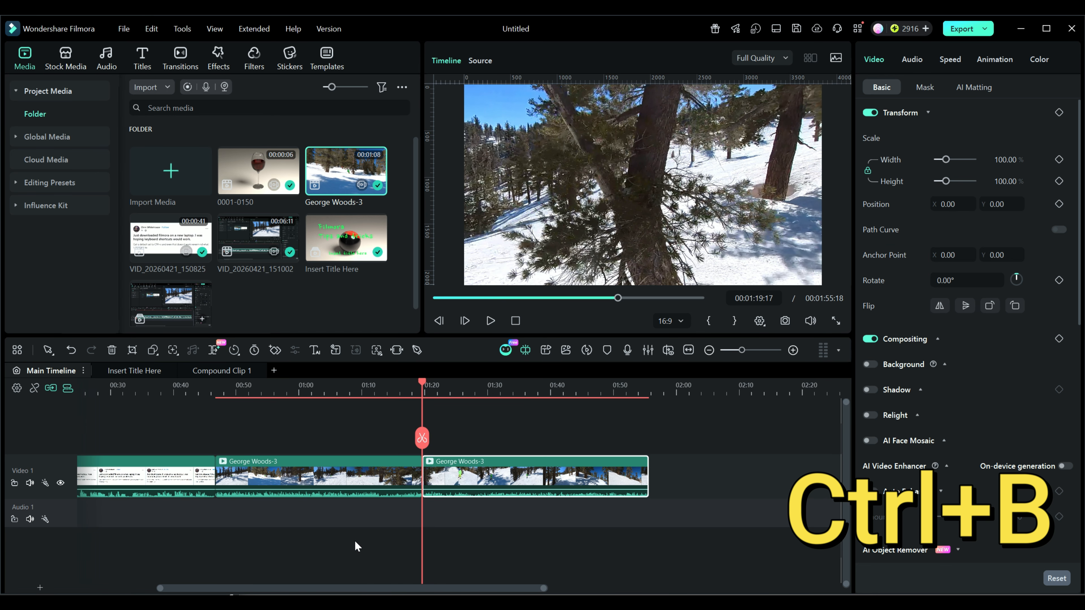
{"action": "left_click_drag", "start_coordinate": [422, 387], "coordinate": [401, 386]}
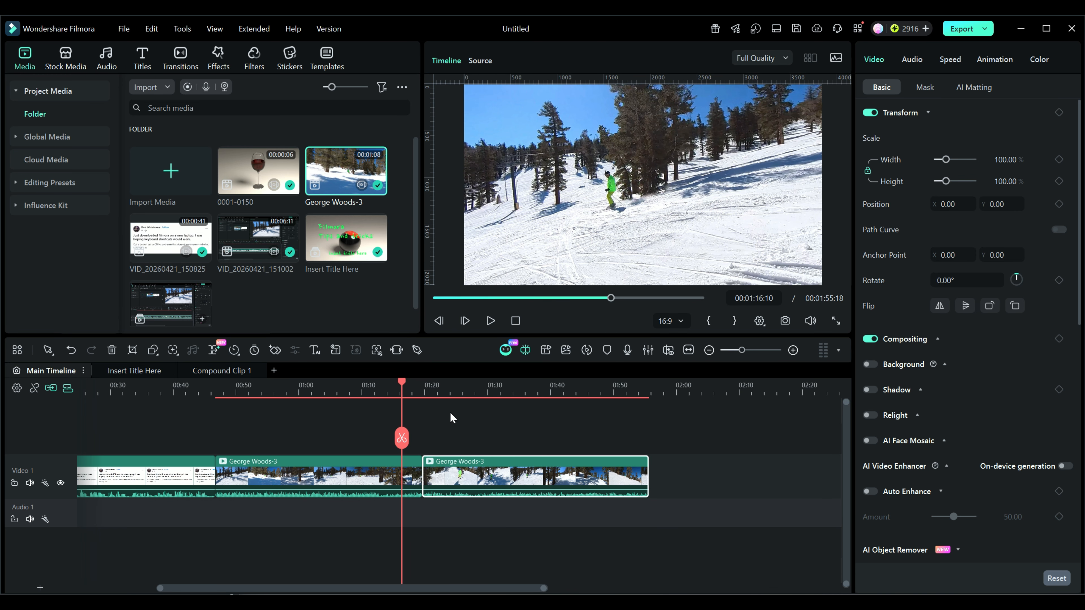
{"action": "key", "text": "ctrl+x"}
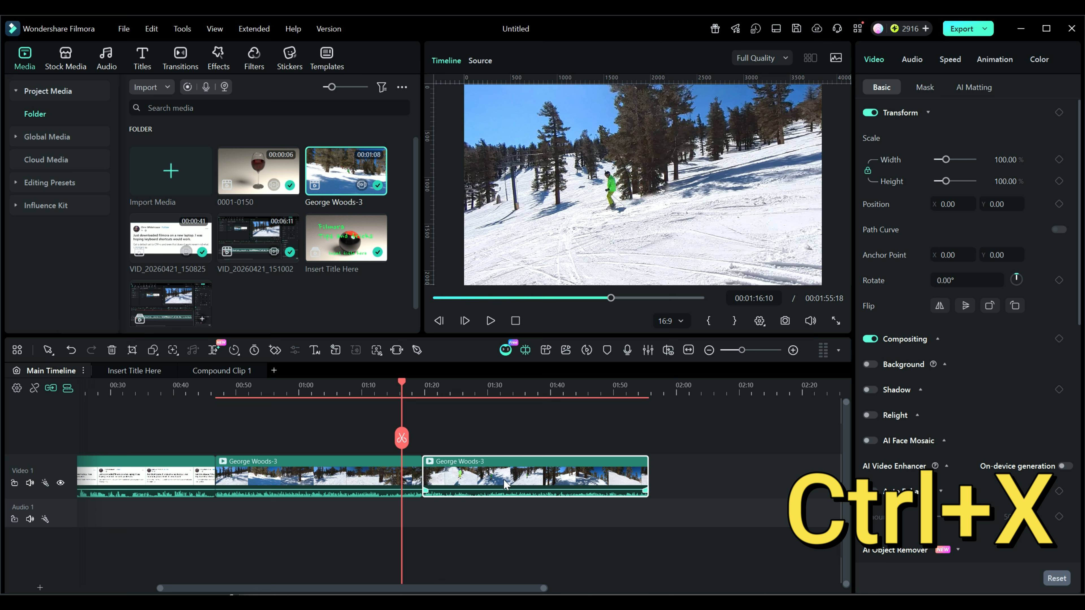
{"action": "key", "text": "ctrl+z"}
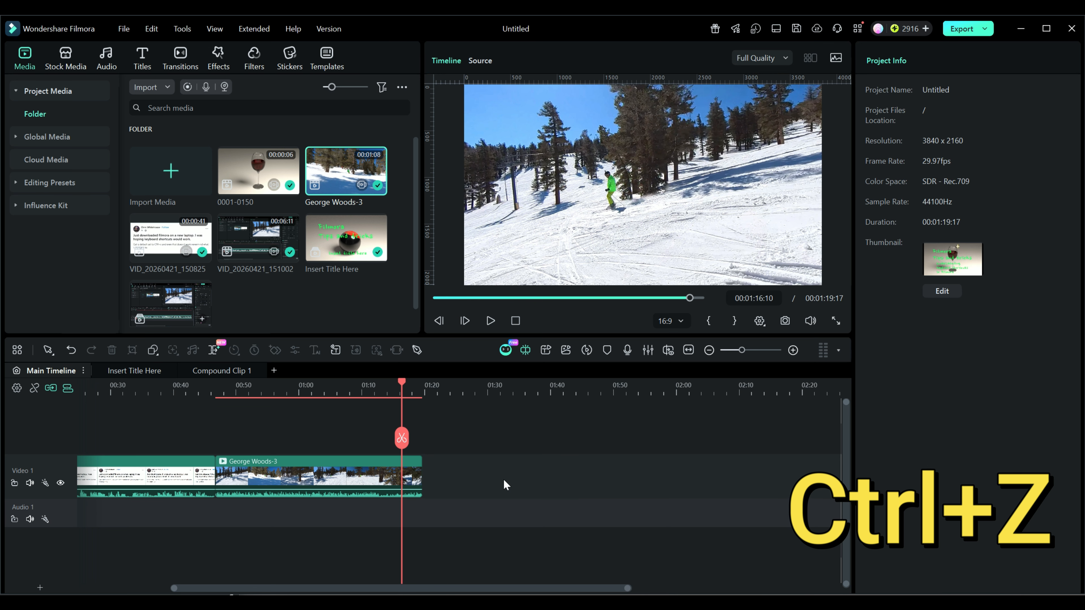
{"action": "key", "text": "ctrl+z"}
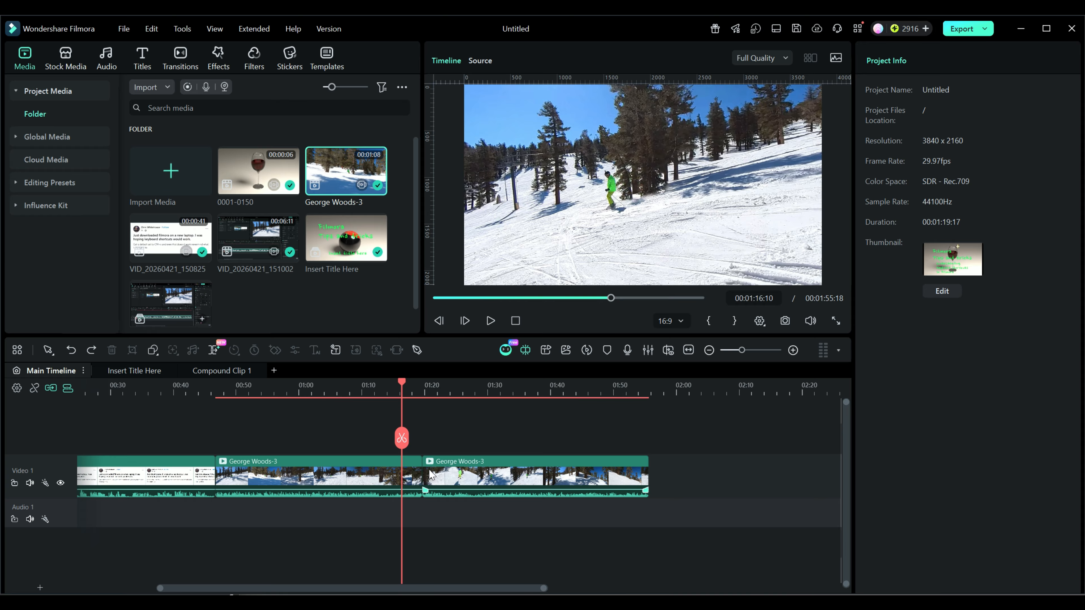
{"action": "left_click", "coordinate": [179, 58]}
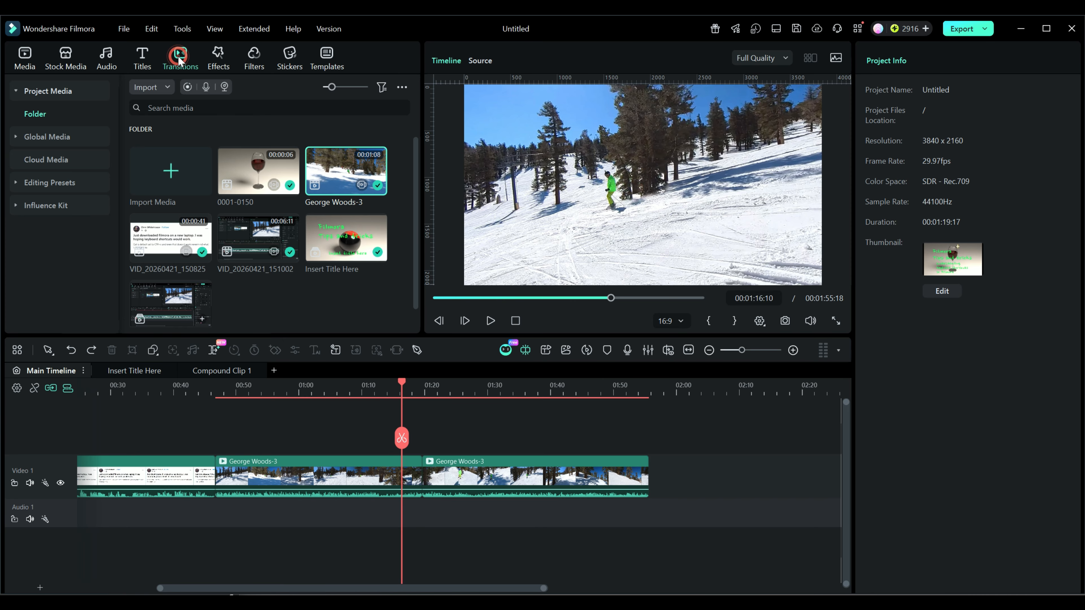
{"action": "left_click_drag", "start_coordinate": [190, 151], "coordinate": [420, 475]}
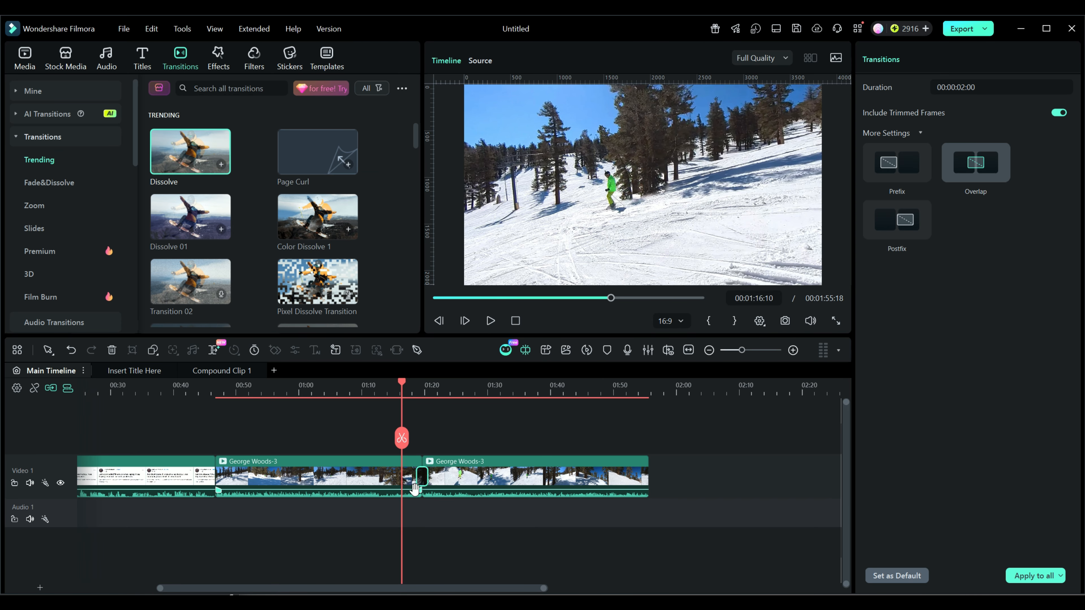
{"action": "key", "text": "ctrl+x"}
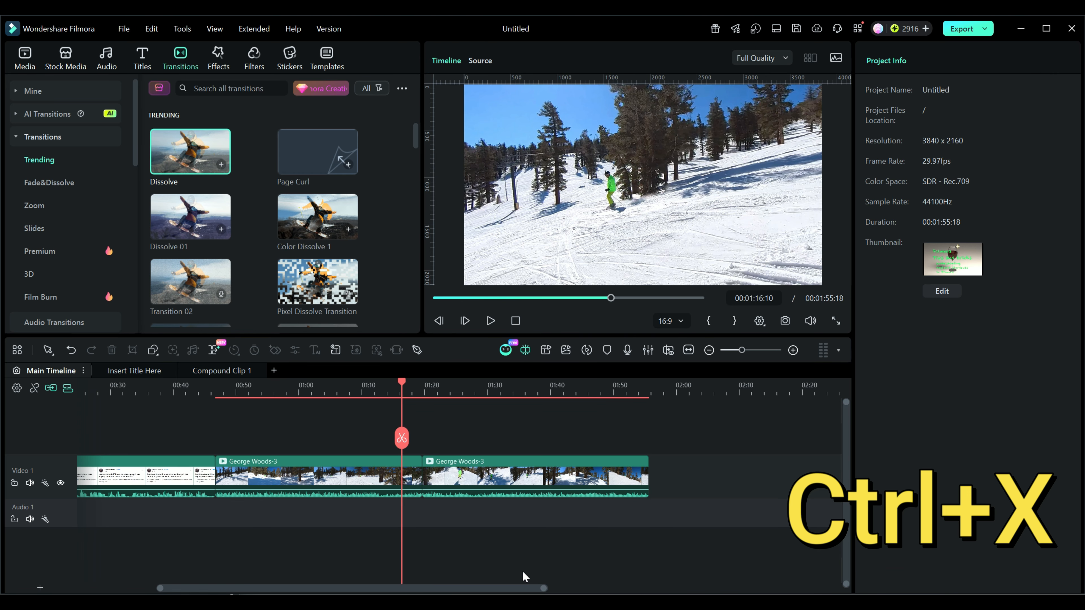
{"action": "key", "text": "ctrl+z"}
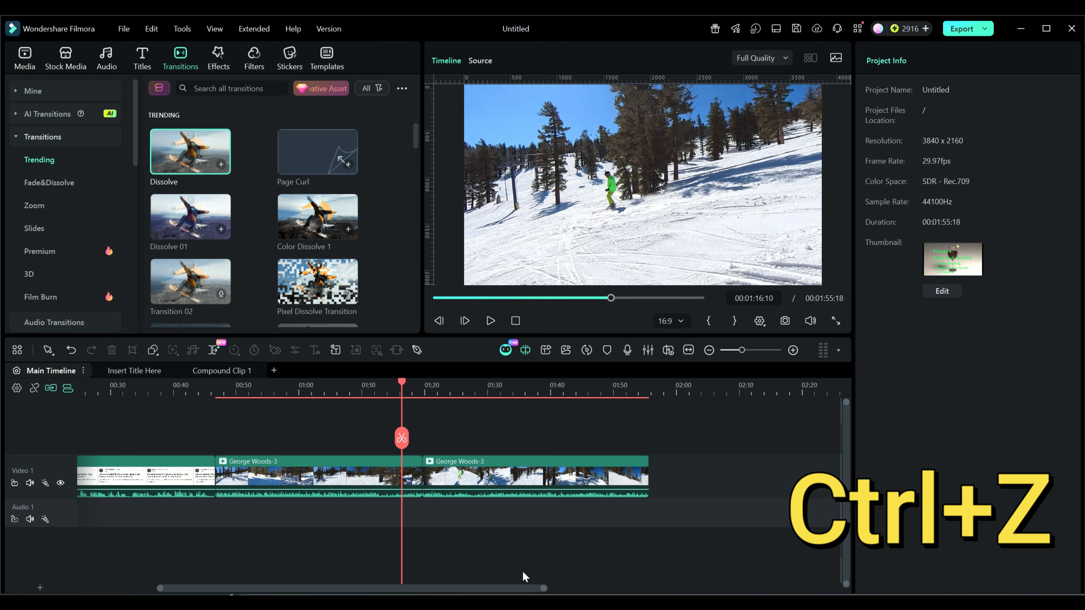
{"action": "key", "text": "ctrl+z"}
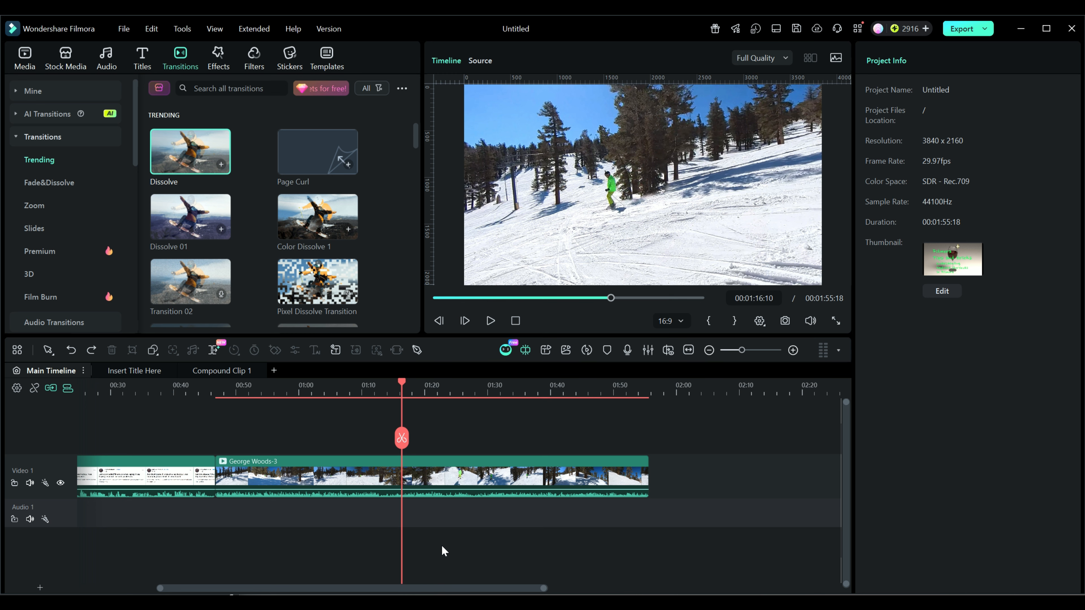
Try to assign C as the shortcut for the Split command and decline replacing the conflicting Quick Split Mode shortcut
{"action": "left_click", "coordinate": [124, 30]}
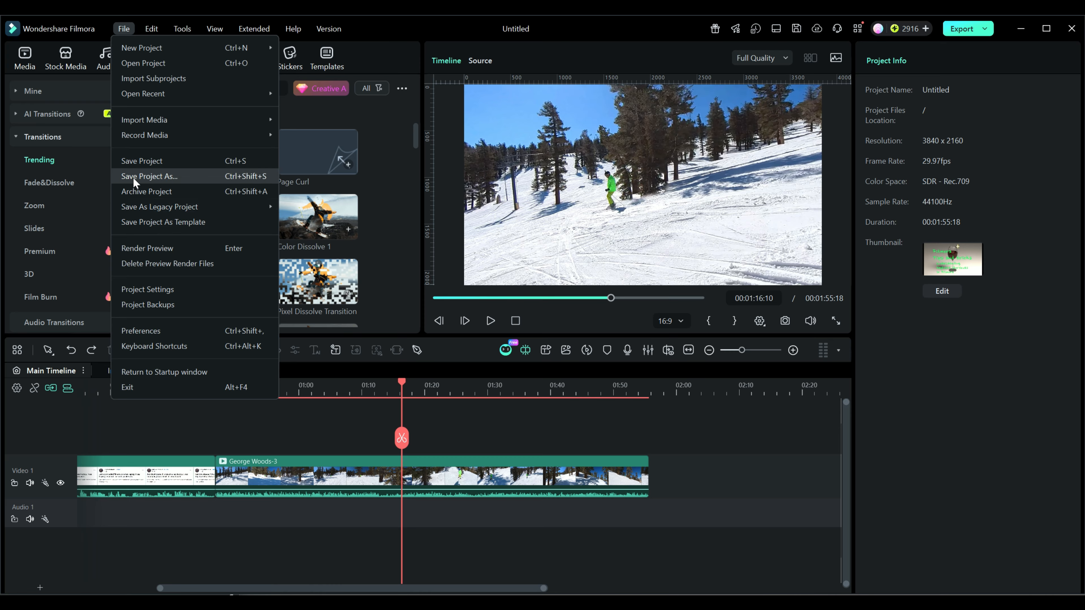
{"action": "left_click", "coordinate": [132, 348]}
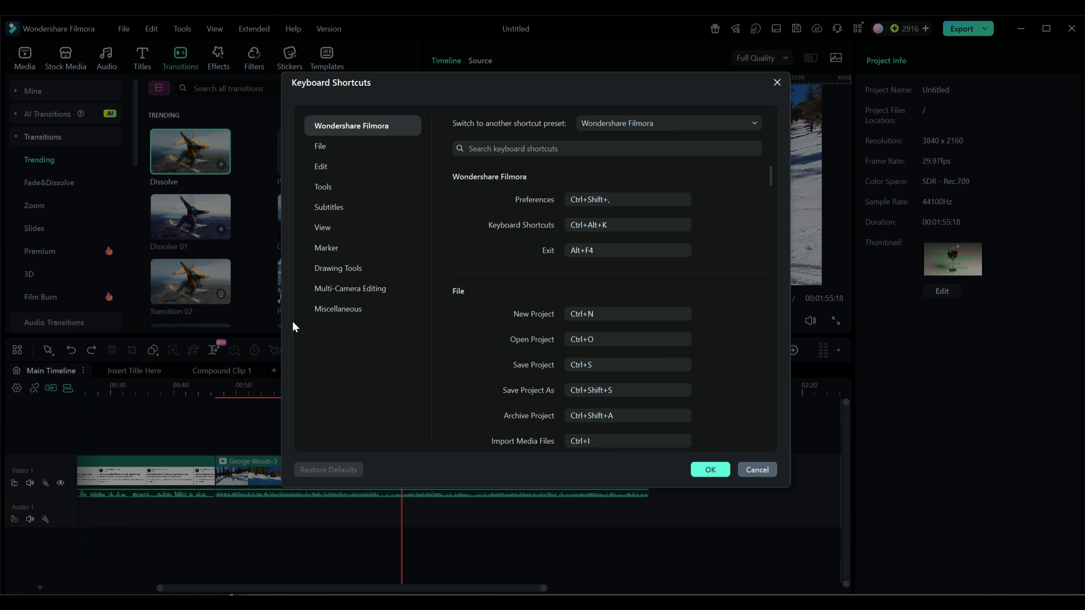
{"action": "left_click", "coordinate": [331, 189]}
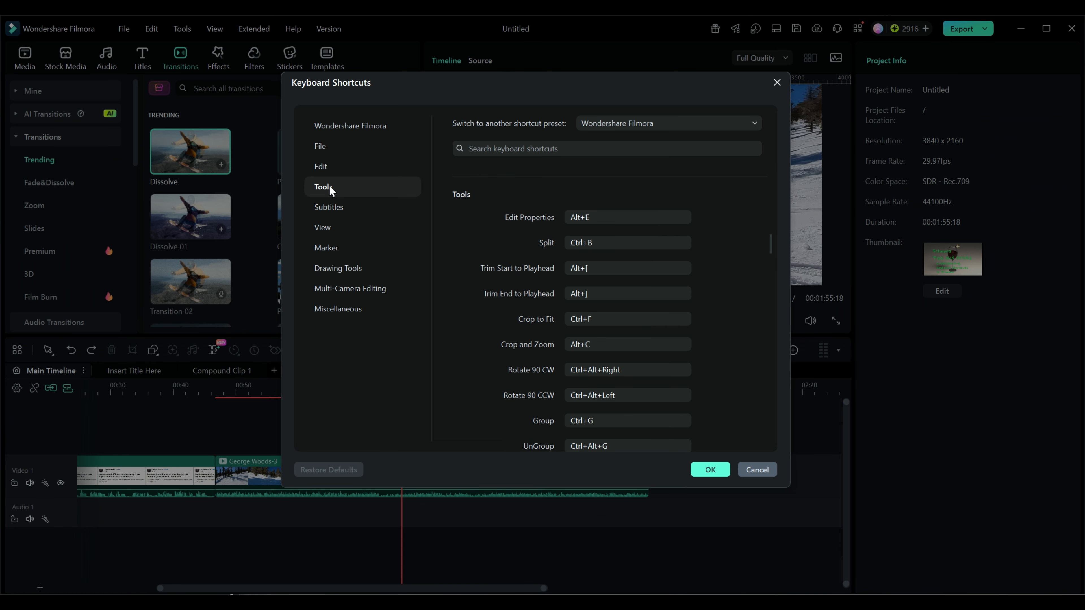
{"action": "left_click", "coordinate": [594, 244]}
{"action": "left_click", "coordinate": [605, 242]}
{"action": "key", "text": "c"}
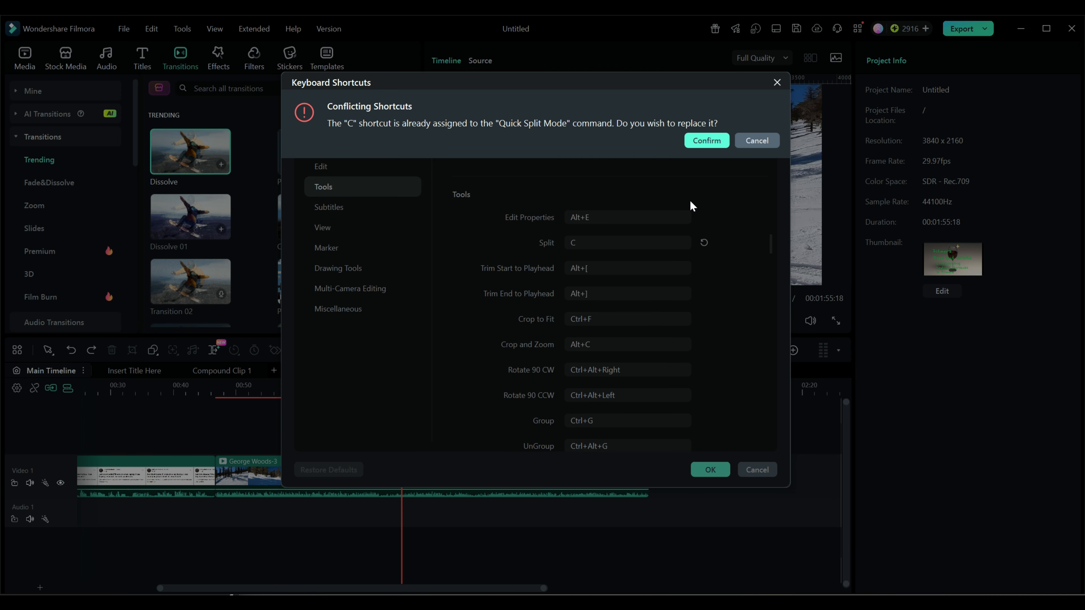
{"action": "left_click", "coordinate": [771, 145]}
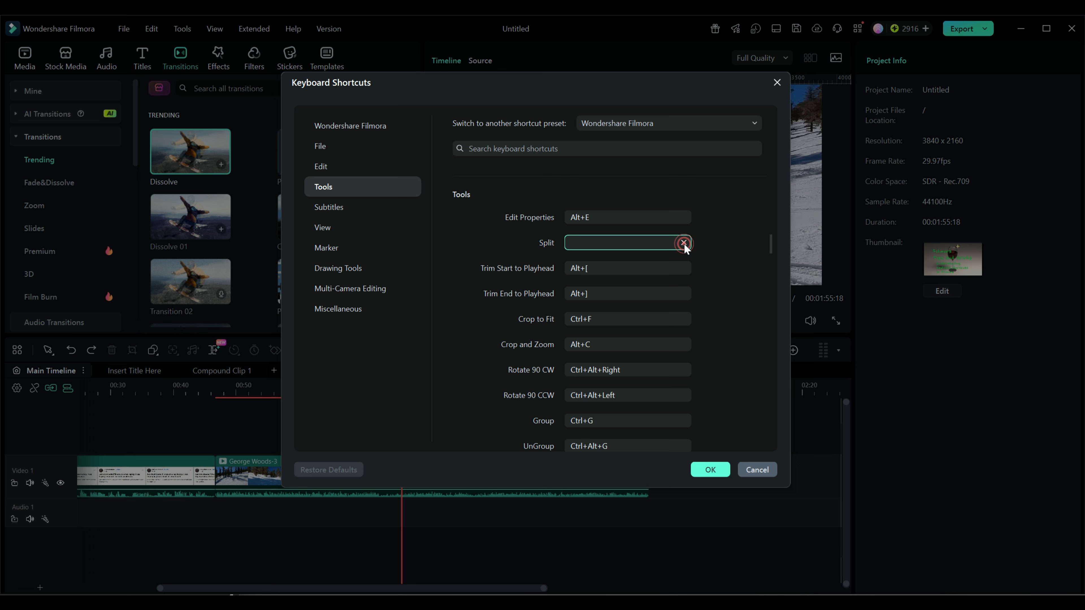
Set the Split shortcut to Add, clear it, and restore the default keyboard shortcuts
{"action": "key", "text": "KP_Add"}
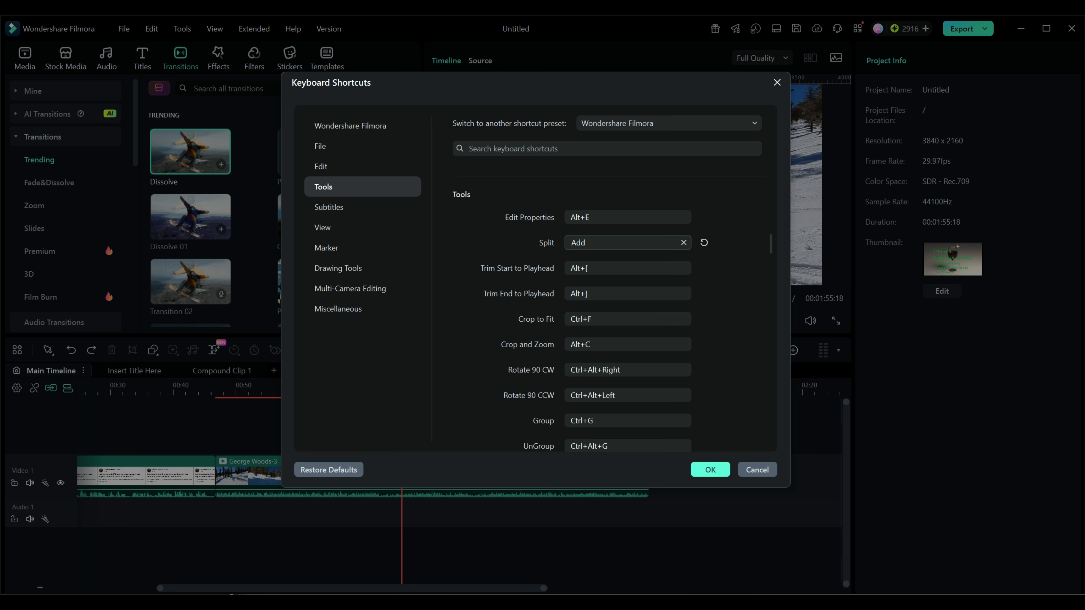
{"action": "left_click", "coordinate": [684, 242]}
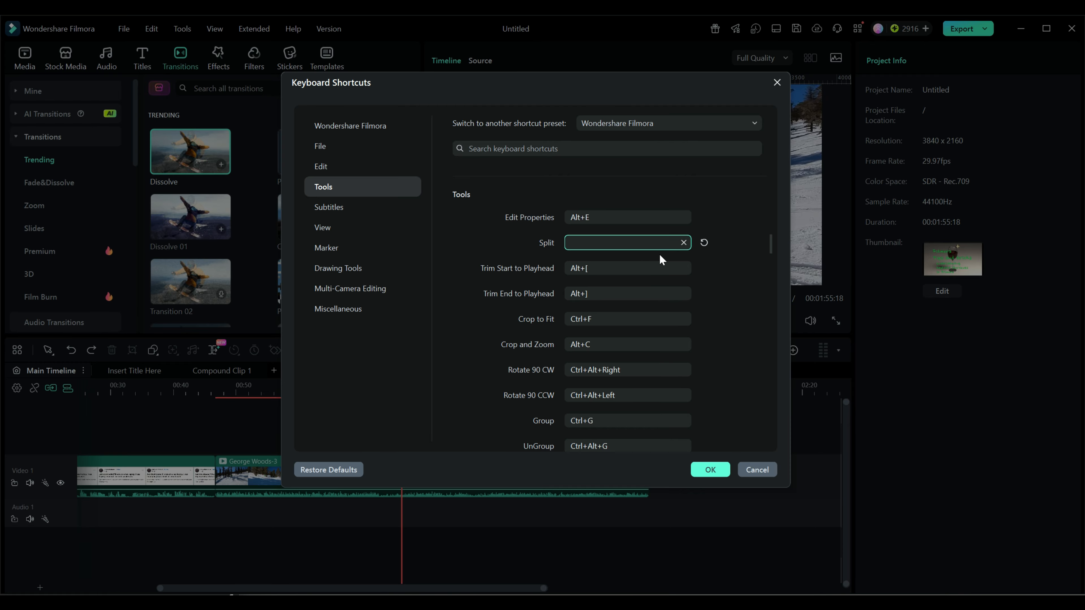
{"action": "left_click", "coordinate": [339, 472]}
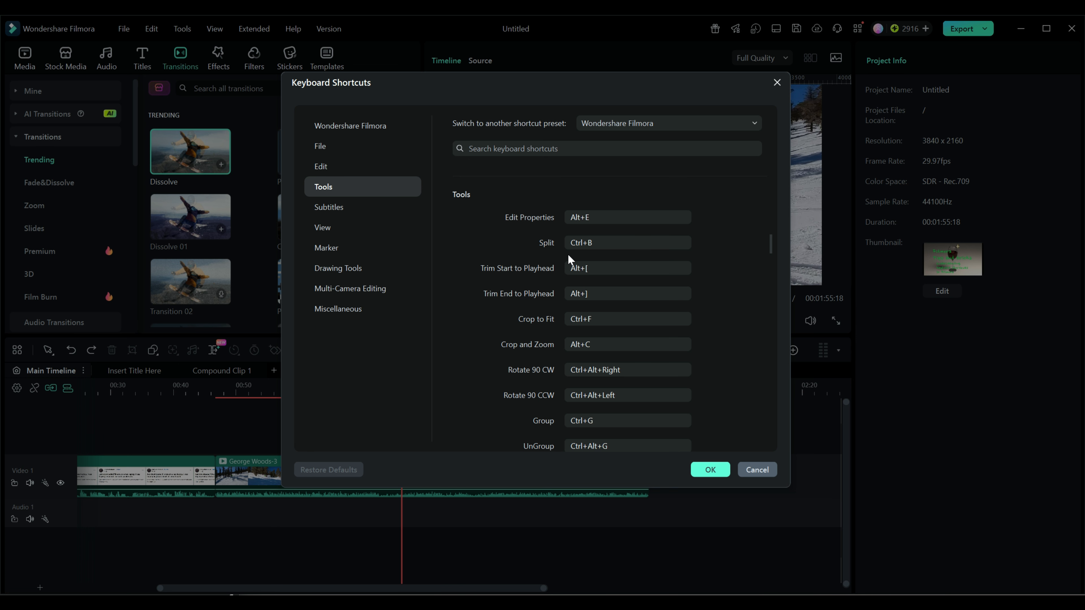
Compare the Cut and Copy shortcuts in the Edit category with the Split shortcut under Tools, and close the shortcut settings
{"action": "left_click_drag", "start_coordinate": [771, 244], "coordinate": [769, 200]}
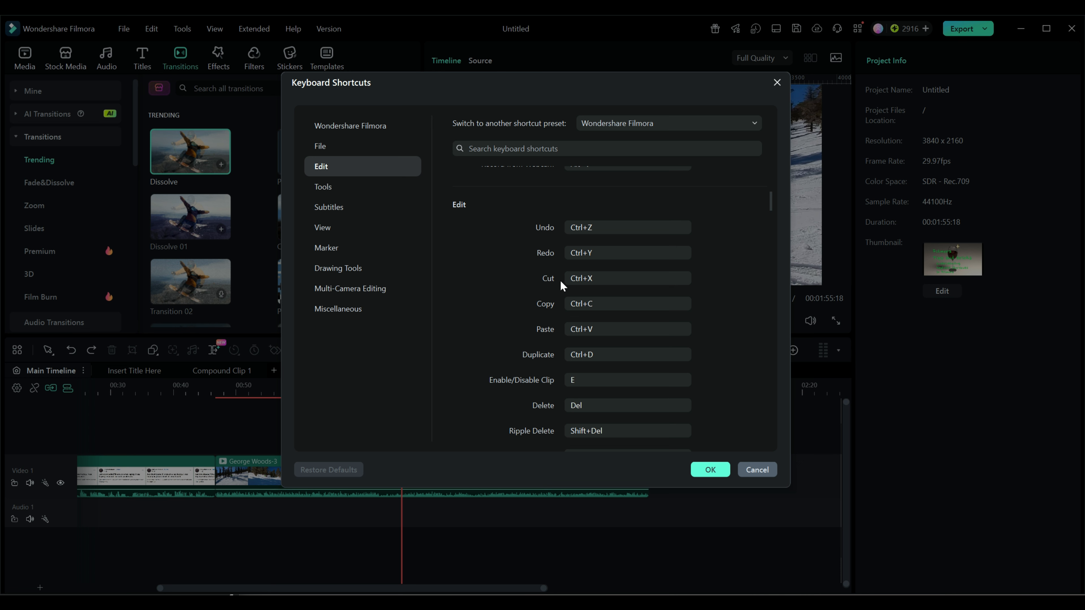
{"action": "left_click", "coordinate": [598, 304]}
{"action": "left_click", "coordinate": [772, 199]}
{"action": "left_click_drag", "start_coordinate": [774, 200], "coordinate": [774, 202]}
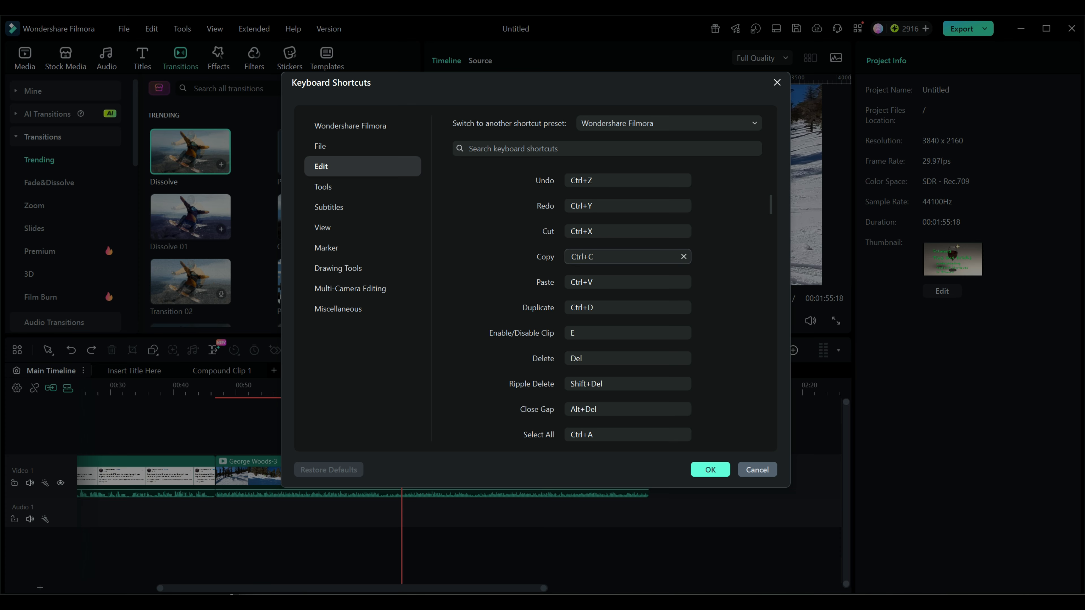
{"action": "left_click_drag", "start_coordinate": [771, 202], "coordinate": [776, 238]}
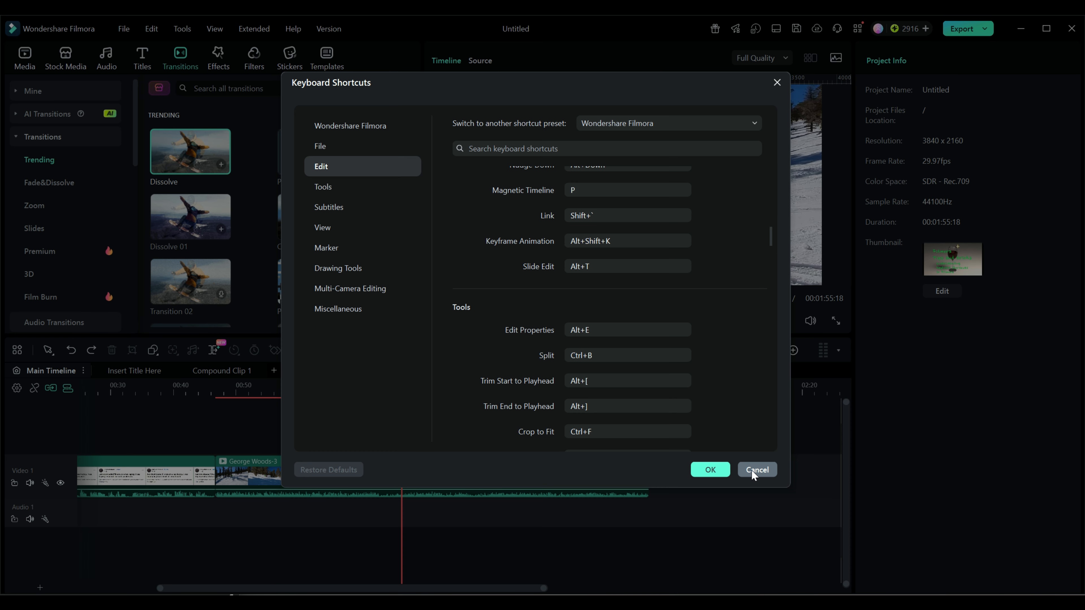
{"action": "left_click", "coordinate": [710, 471]}
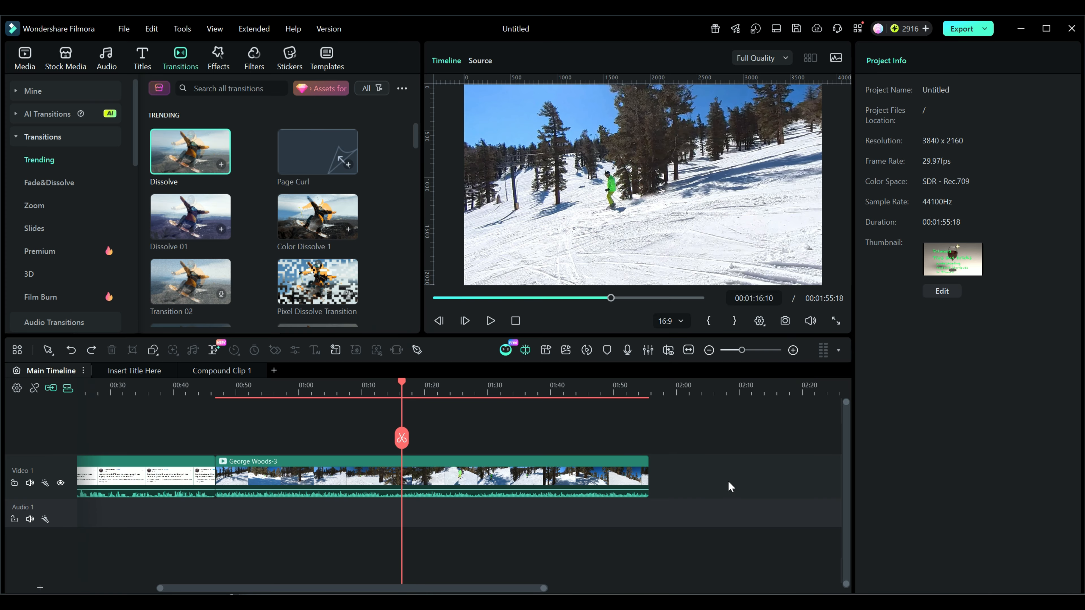